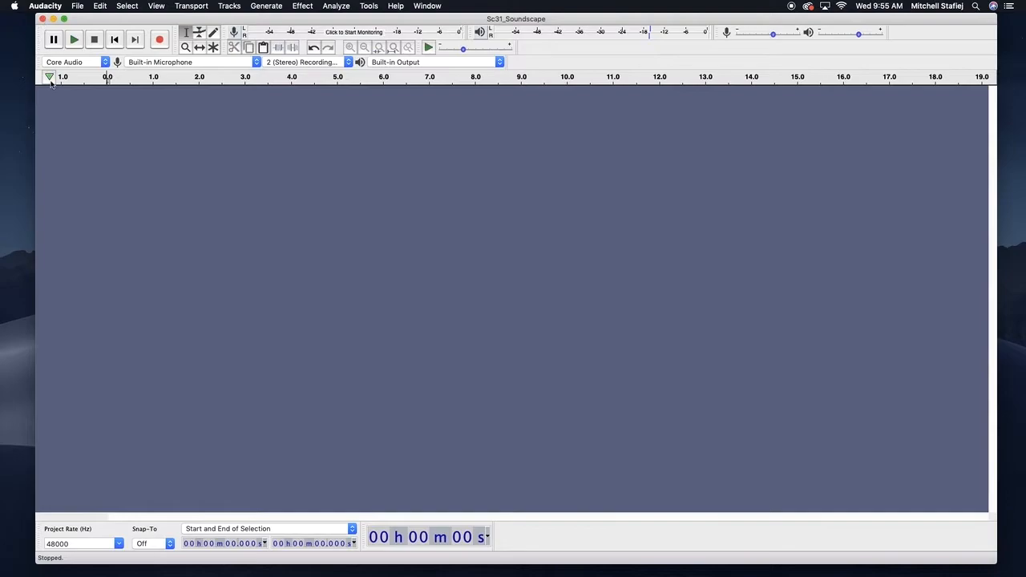
Close the Sc31_Soundscape project without saving its changes.
{"action": "left_click_drag", "start_coordinate": [97, 14], "coordinate": [88, 14]}
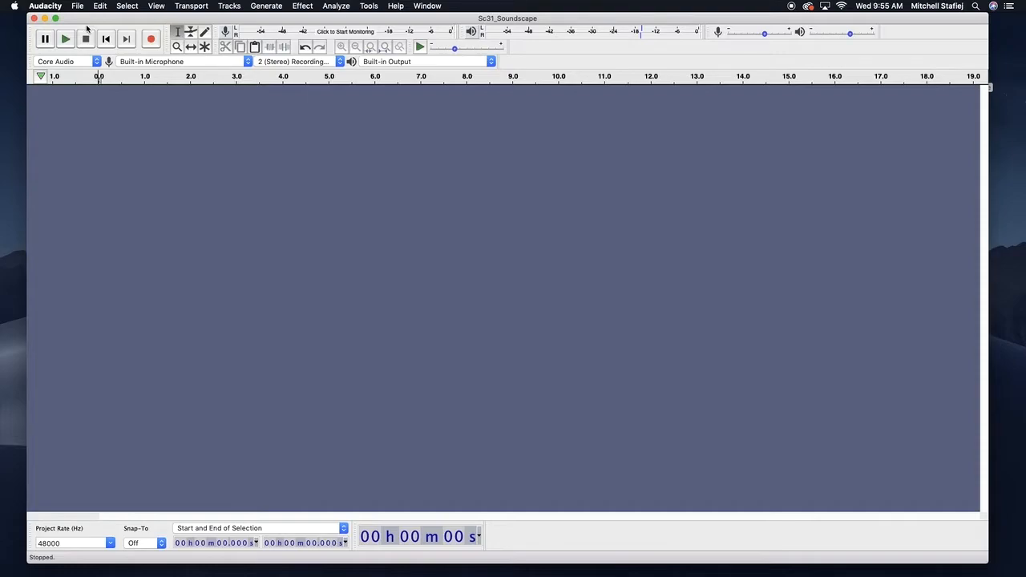
{"action": "mouse_move", "coordinate": [112, 21]}
{"action": "left_mouse_down"}
{"action": "mouse_move", "coordinate": [120, 16]}
{"action": "mouse_move", "coordinate": [107, 17]}
{"action": "left_mouse_up"}
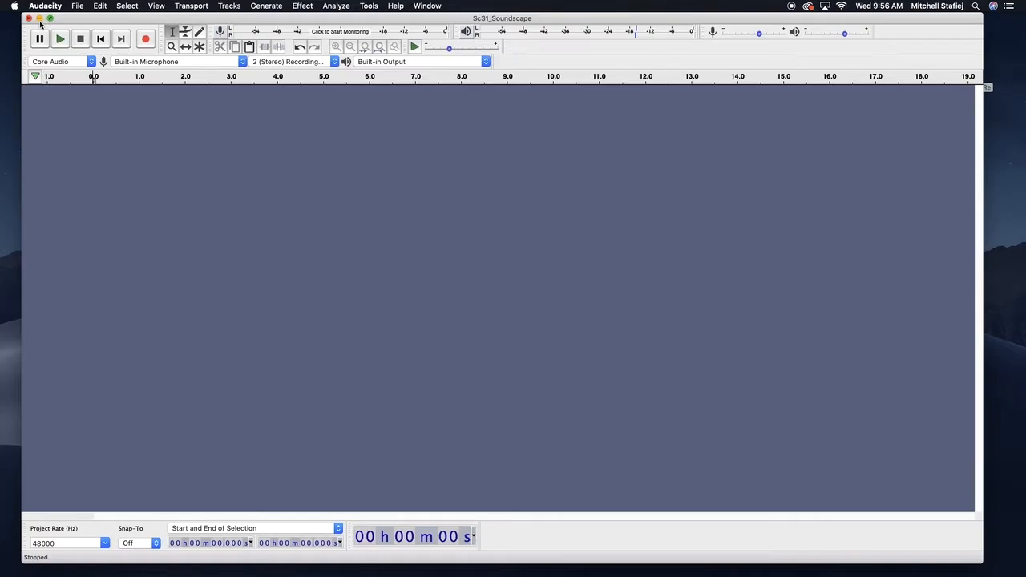
{"action": "left_click_drag", "start_coordinate": [80, 20], "coordinate": [75, 17]}
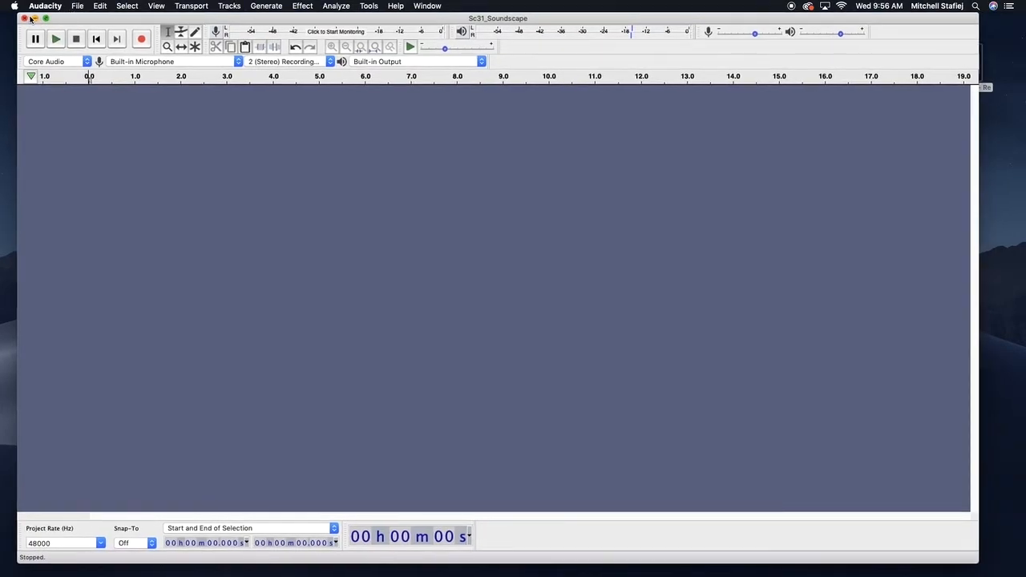
{"action": "left_click", "coordinate": [25, 18]}
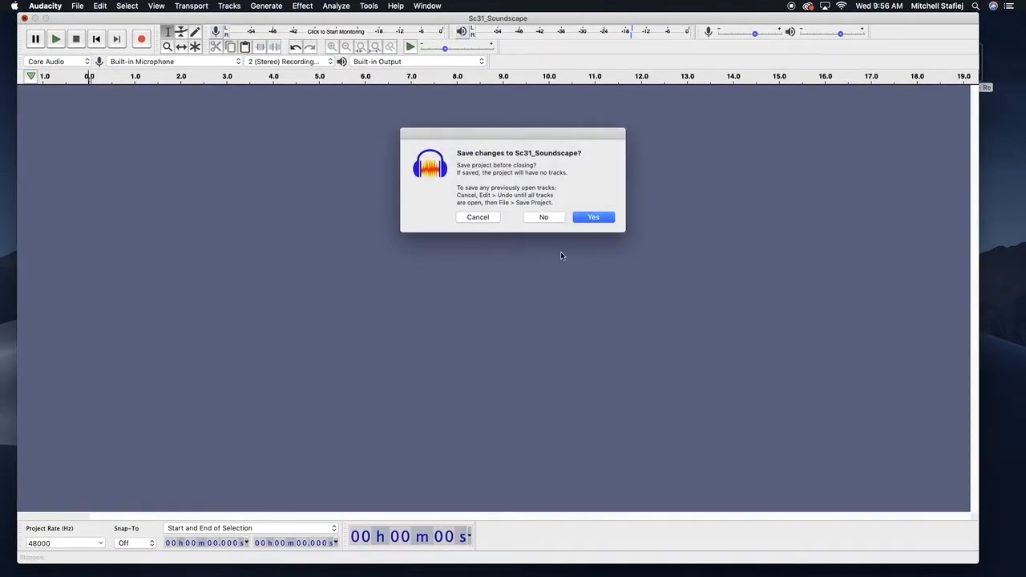
{"action": "left_click", "coordinate": [529, 218]}
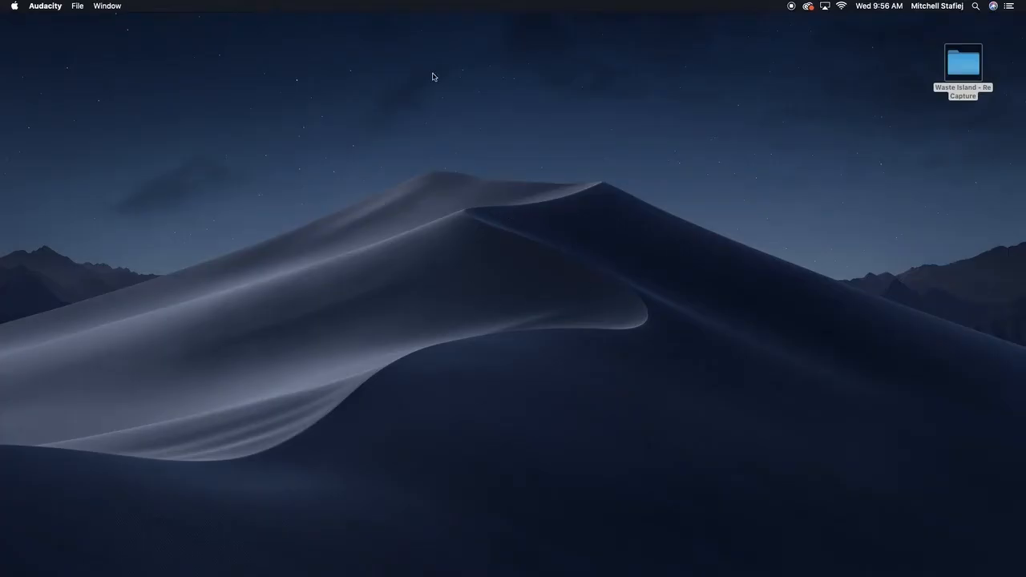
Open a new empty Audacity project and enlarge its window to nearly the full screen width.
{"action": "left_click", "coordinate": [265, 159]}
{"action": "mouse_move", "coordinate": [109, 576]}
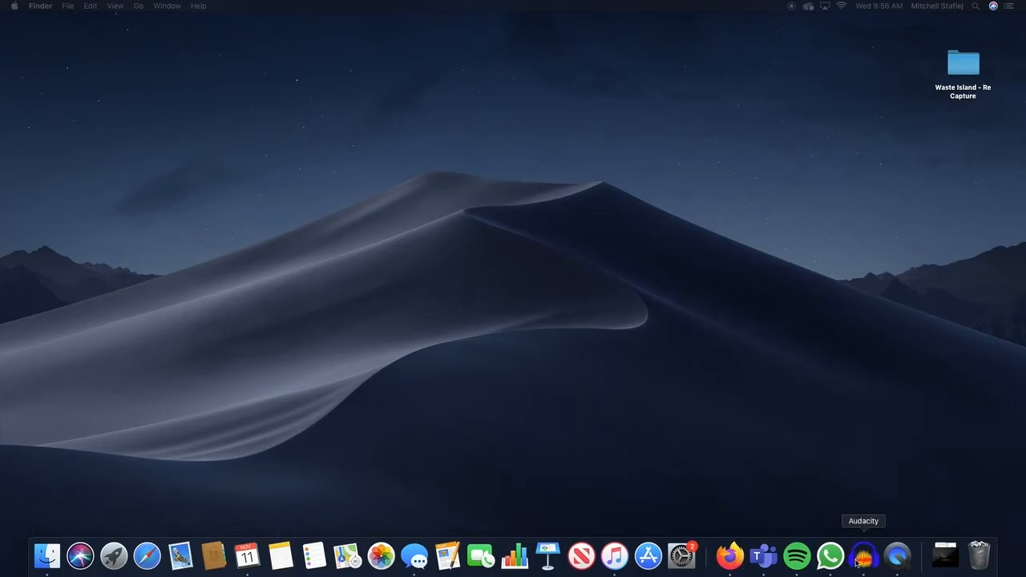
{"action": "left_click_drag", "start_coordinate": [0, 178], "coordinate": [530, 27]}
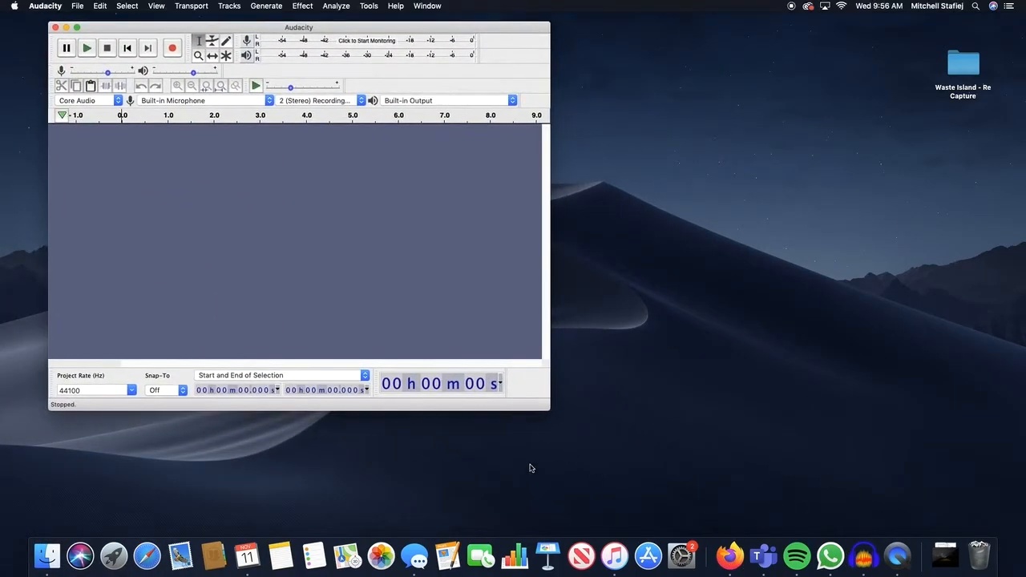
{"action": "left_click_drag", "start_coordinate": [549, 409], "coordinate": [981, 501]}
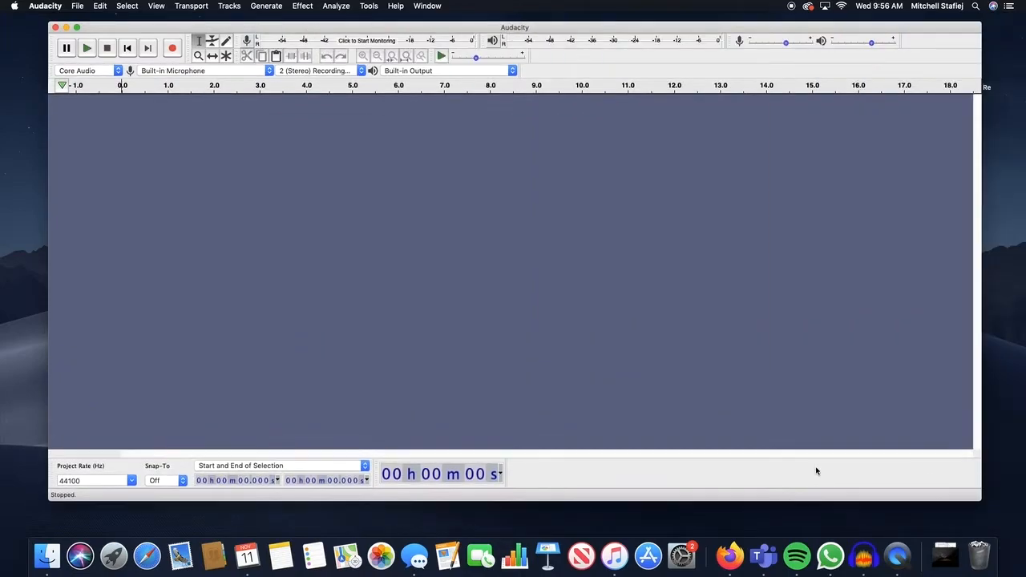
Switch to Finder, open the Soundscapes folder and enlarge its window to show more of the audio files.
{"action": "left_click", "coordinate": [51, 543]}
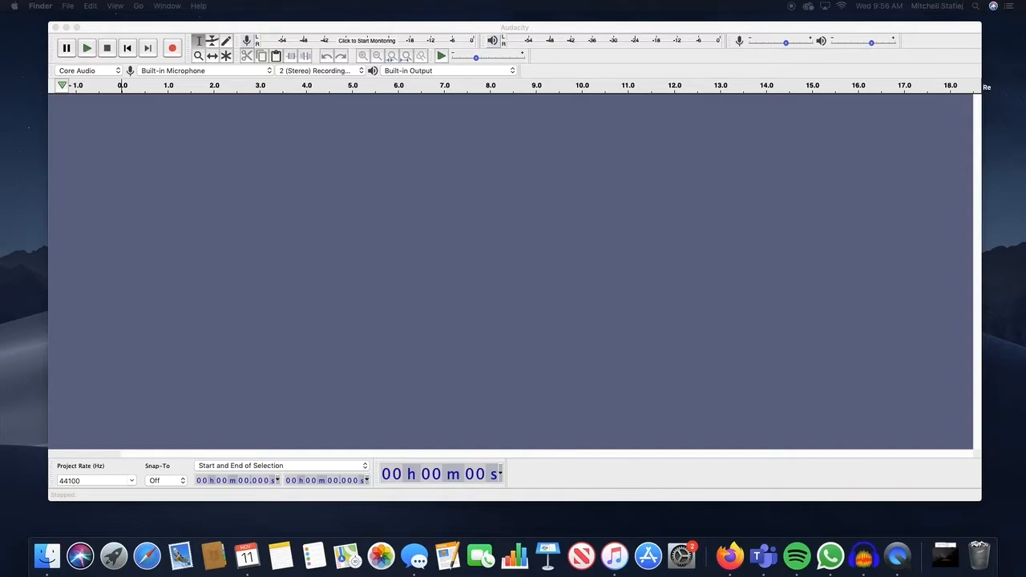
{"action": "left_click_drag", "start_coordinate": [481, 264], "coordinate": [786, 137]}
{"action": "double_click", "coordinate": [810, 189]}
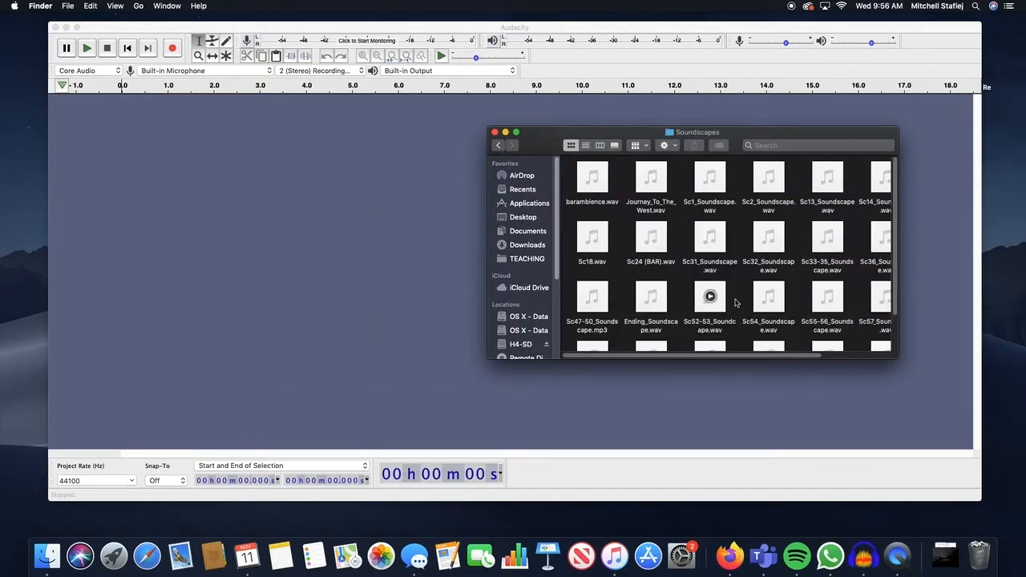
{"action": "scroll", "coordinate": [725, 290], "scroll_direction": "down", "scroll_amount": 2}
{"action": "scroll", "coordinate": [736, 360], "scroll_direction": "up", "scroll_amount": 2}
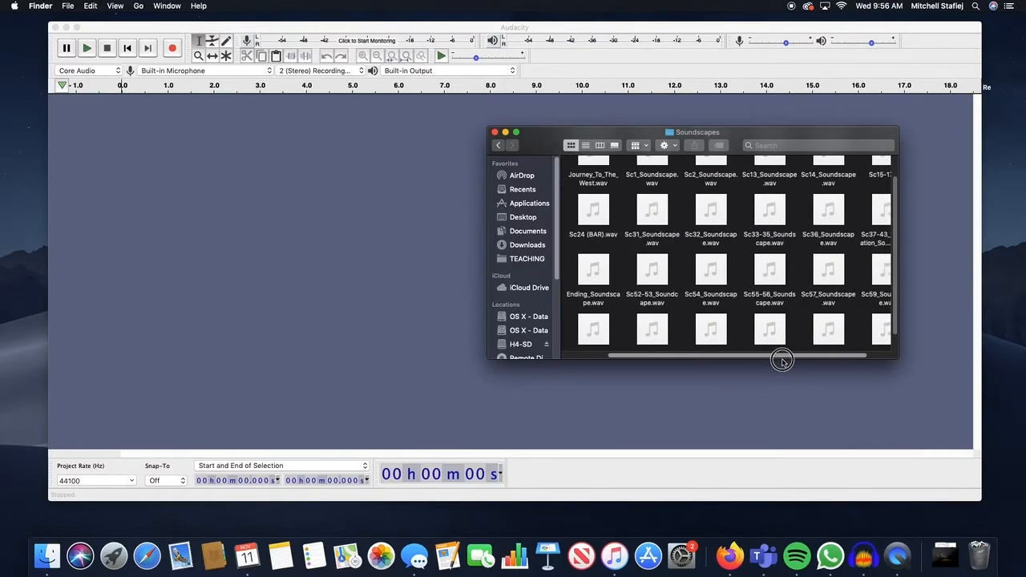
{"action": "left_click_drag", "start_coordinate": [897, 359], "coordinate": [939, 408]}
{"action": "left_click_drag", "start_coordinate": [761, 136], "coordinate": [735, 134]}
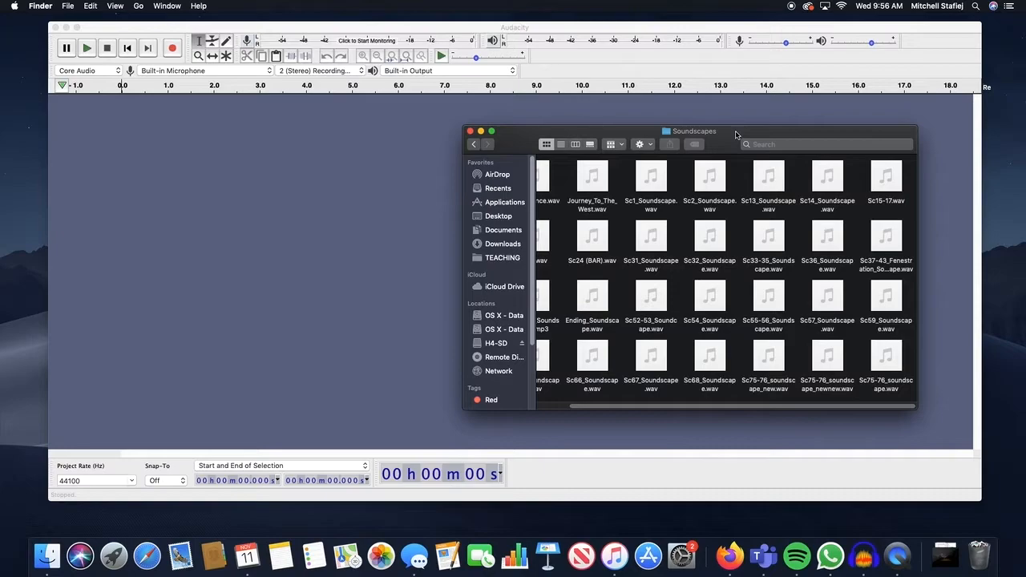
Import Sc13_Soundscape.wav from the Soundscapes folder into the empty Audacity project.
{"action": "left_click", "coordinate": [705, 271]}
{"action": "left_click", "coordinate": [653, 268]}
{"action": "left_click", "coordinate": [771, 202]}
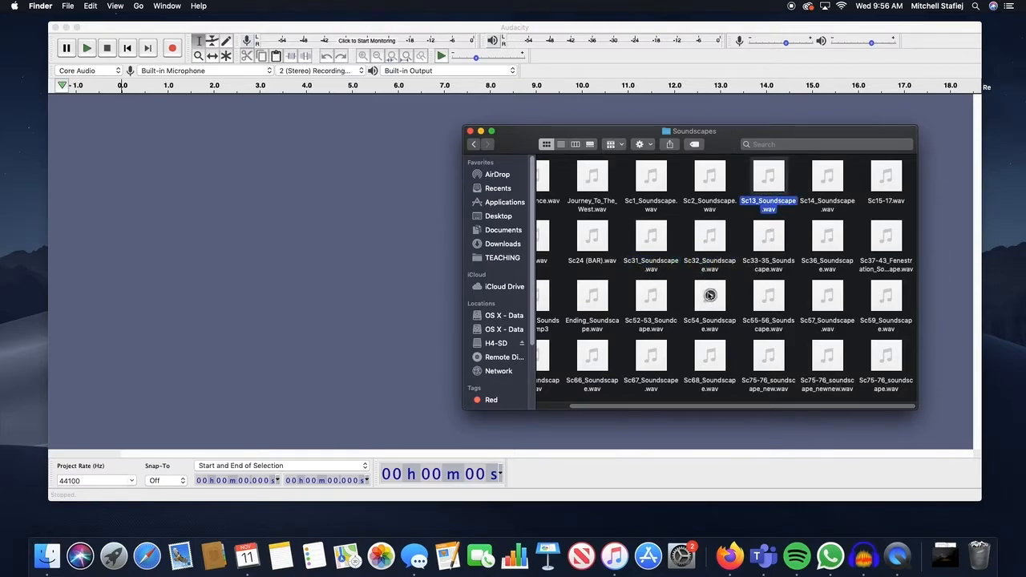
{"action": "left_click_drag", "start_coordinate": [773, 206], "coordinate": [398, 252]}
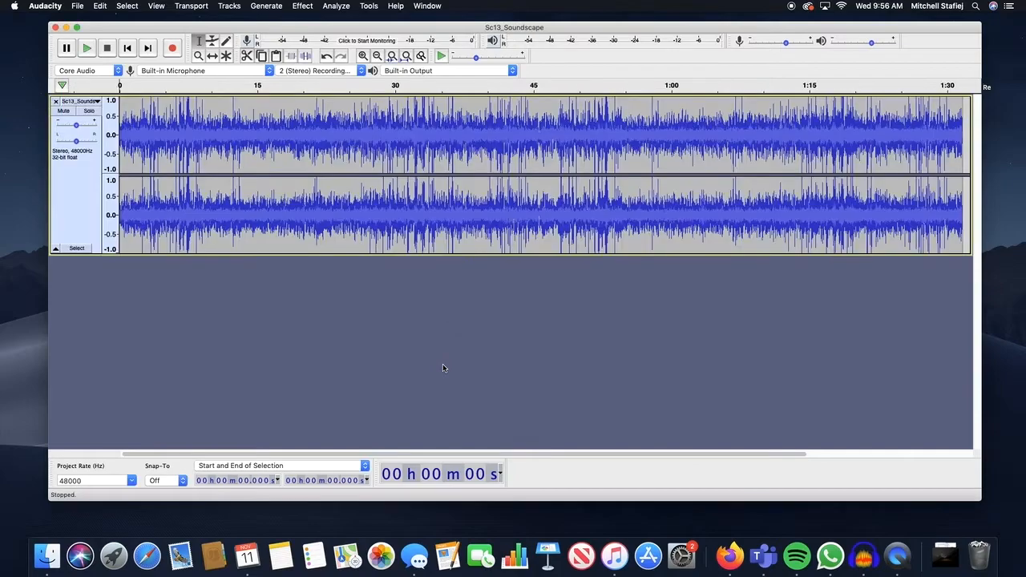
Select the entire Sc13_Soundscape stereo track.
{"action": "left_click", "coordinate": [274, 129]}
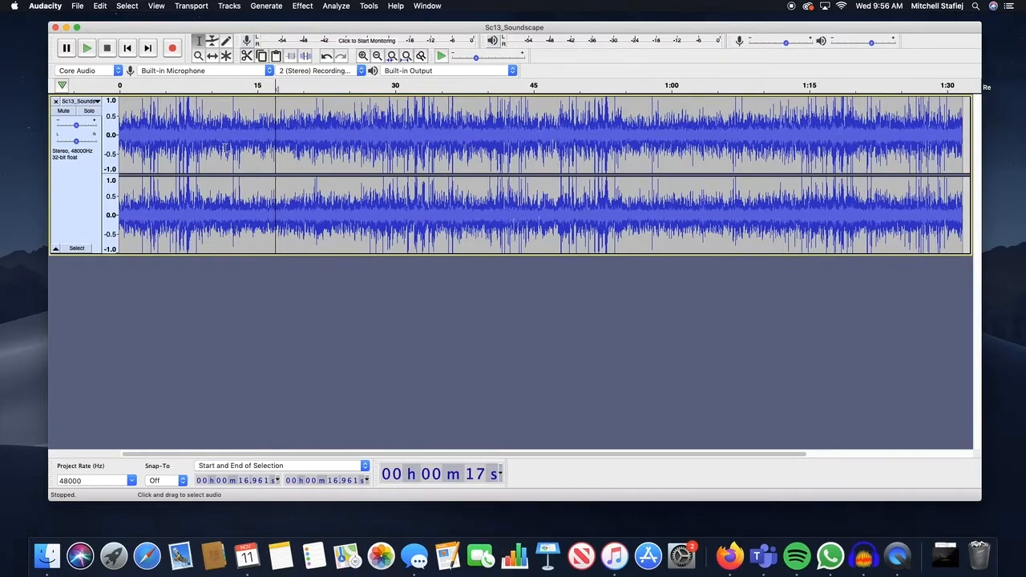
{"action": "left_click", "coordinate": [68, 160]}
{"action": "left_click", "coordinate": [148, 326]}
{"action": "left_click", "coordinate": [85, 213]}
Save the project as Sc13_Soundscape.aup in the Soundscapes folder.
{"action": "left_click", "coordinate": [77, 6]}
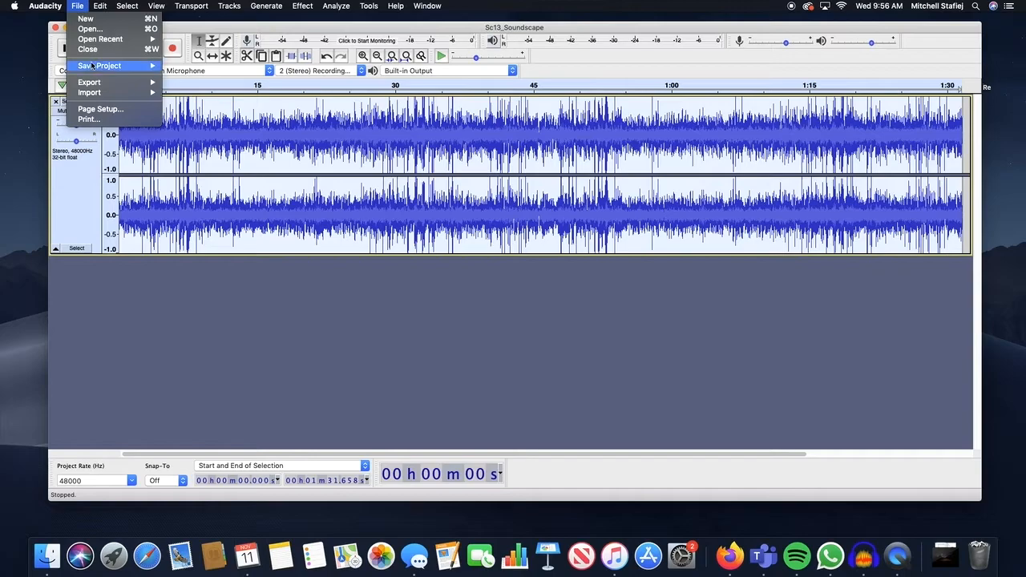
{"action": "left_click", "coordinate": [76, 5]}
{"action": "left_click", "coordinate": [77, 5]}
{"action": "mouse_move", "coordinate": [120, 66]}
{"action": "left_click", "coordinate": [230, 80]}
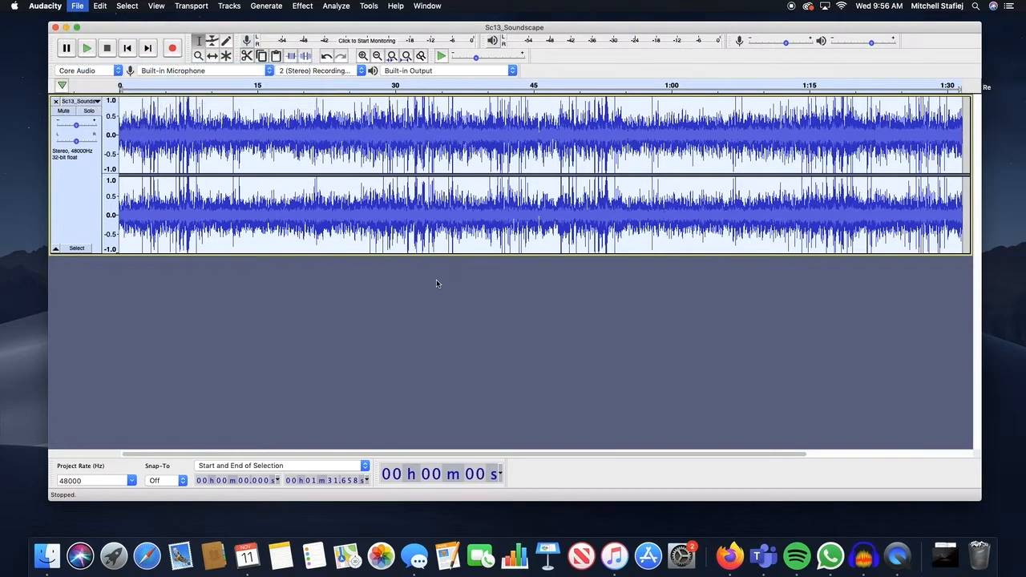
{"action": "left_click", "coordinate": [566, 296]}
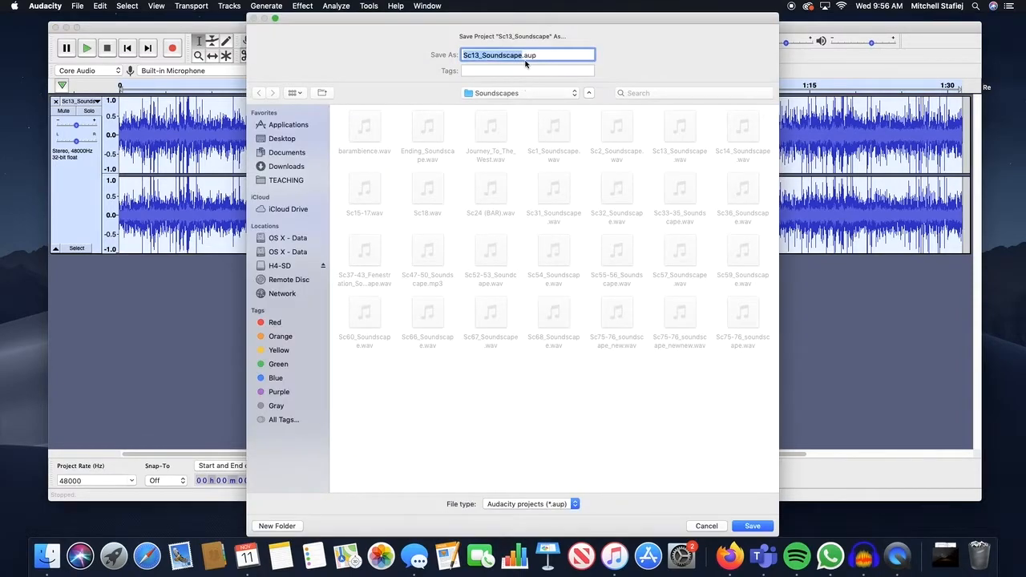
{"action": "left_click", "coordinate": [529, 58]}
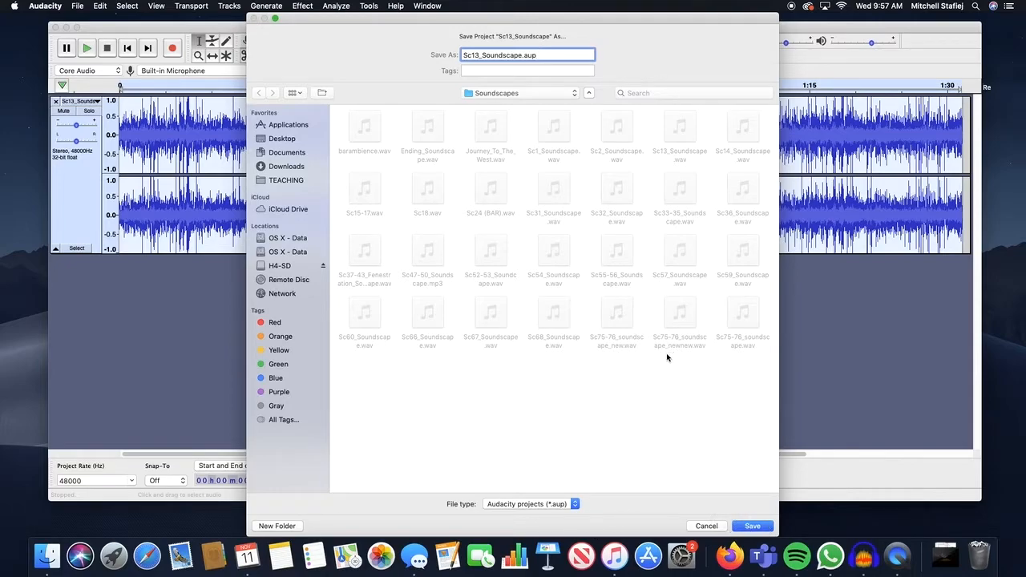
{"action": "left_click", "coordinate": [542, 57]}
{"action": "left_click", "coordinate": [750, 526]}
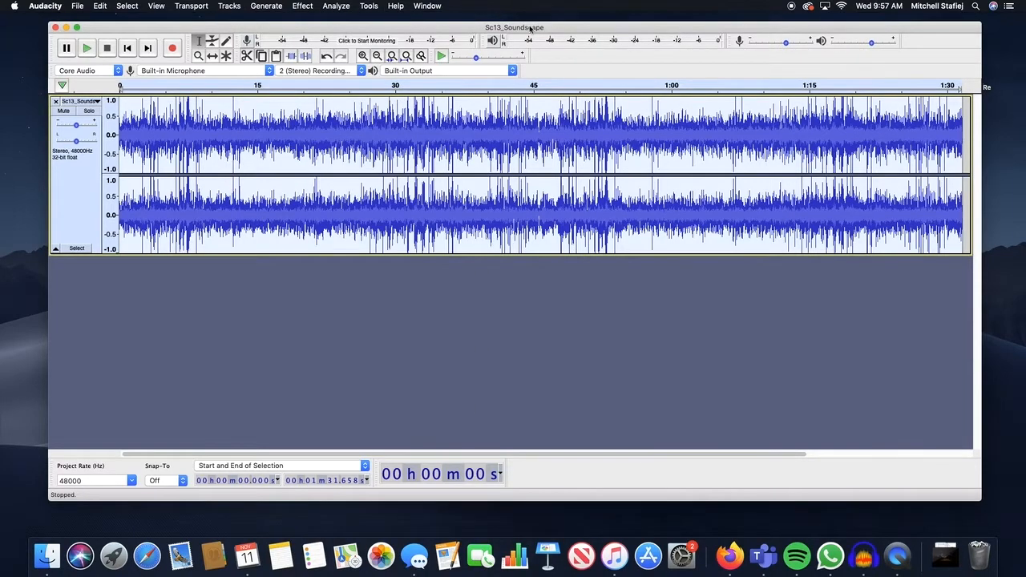
{"action": "left_click_drag", "start_coordinate": [537, 28], "coordinate": [529, 30]}
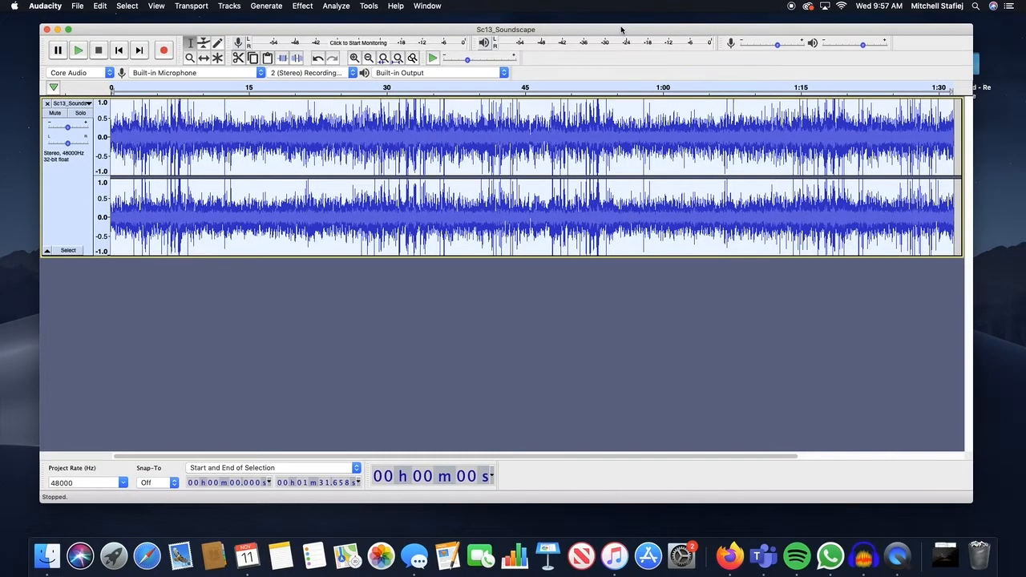
{"action": "left_click_drag", "start_coordinate": [624, 29], "coordinate": [623, 24]}
{"action": "left_click_drag", "start_coordinate": [989, 145], "coordinate": [1001, 151]}
{"action": "left_click", "coordinate": [1003, 154]}
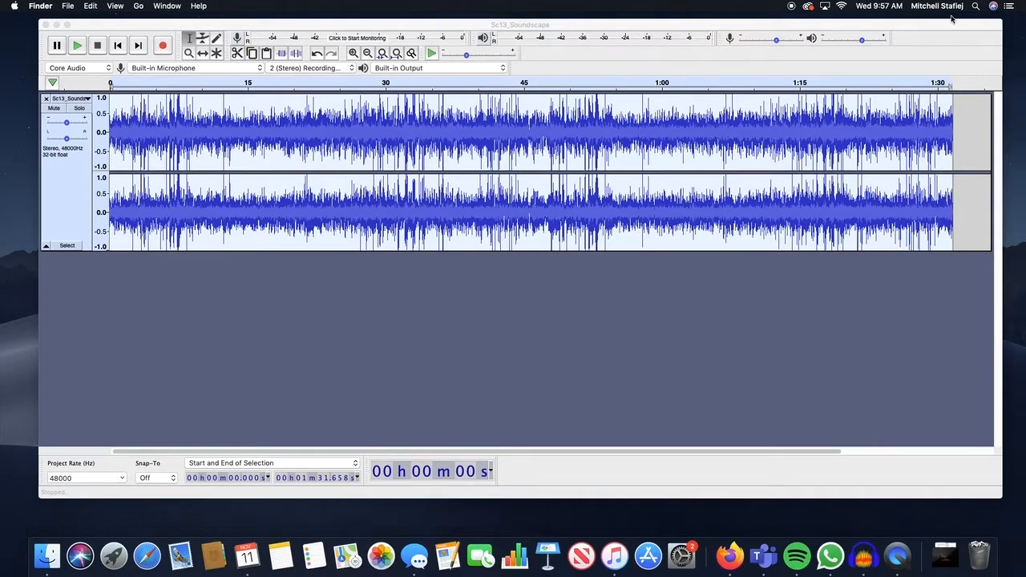
{"action": "left_click_drag", "start_coordinate": [951, 28], "coordinate": [958, 19]}
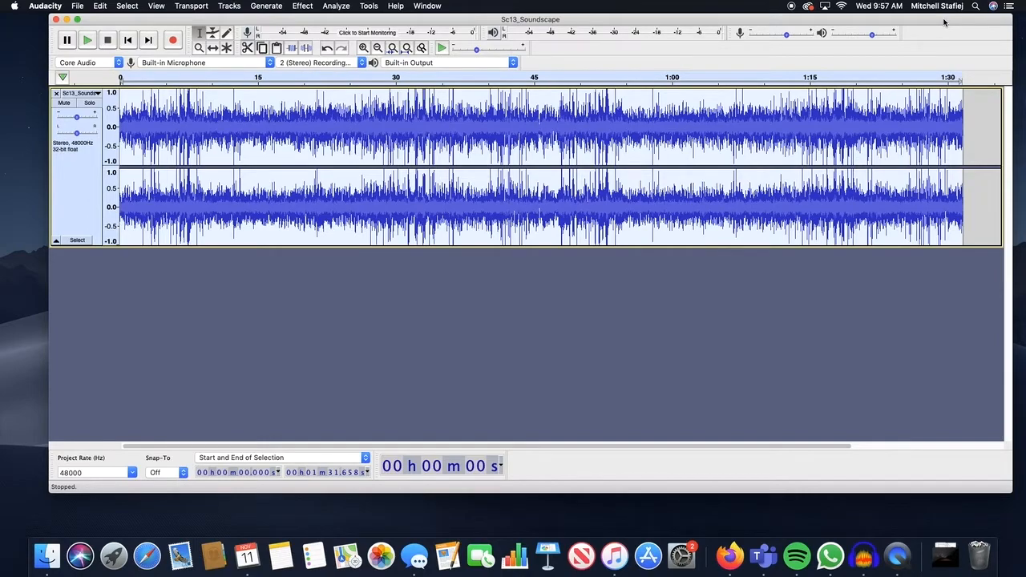
{"action": "left_click_drag", "start_coordinate": [659, 21], "coordinate": [650, 23]}
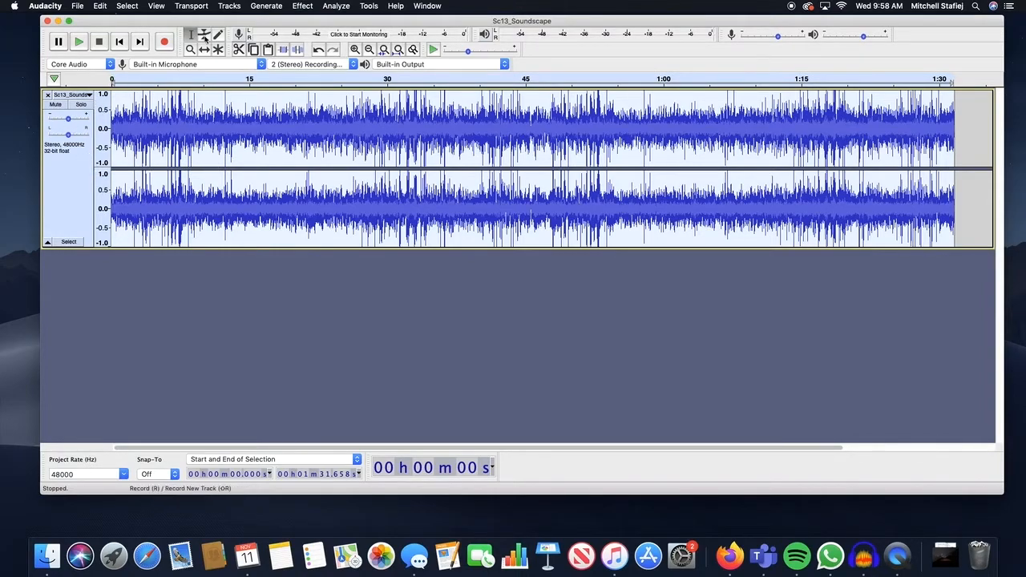
{"action": "left_click_drag", "start_coordinate": [255, 22], "coordinate": [242, 20]}
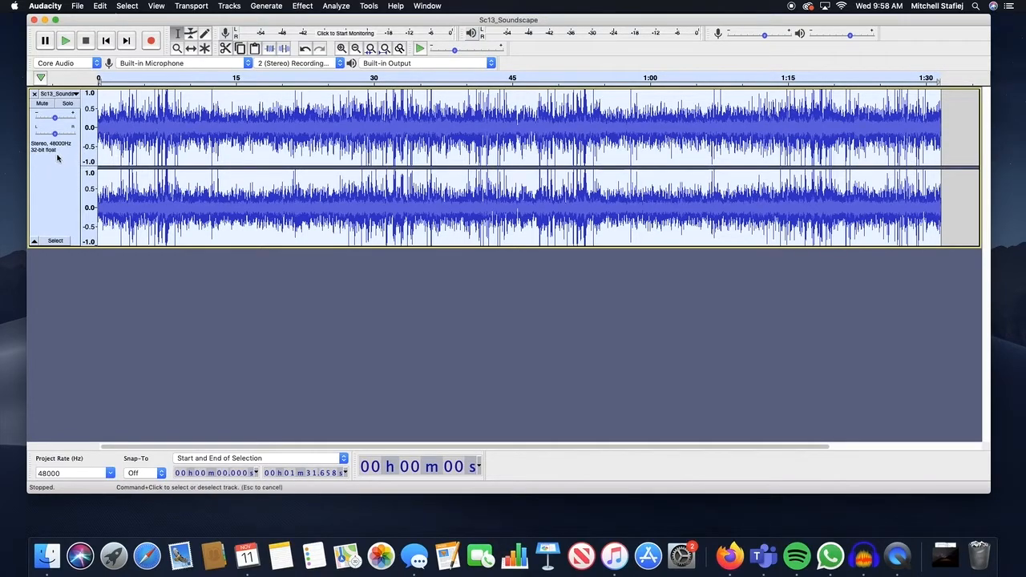
{"action": "left_click_drag", "start_coordinate": [598, 14], "coordinate": [590, 13]}
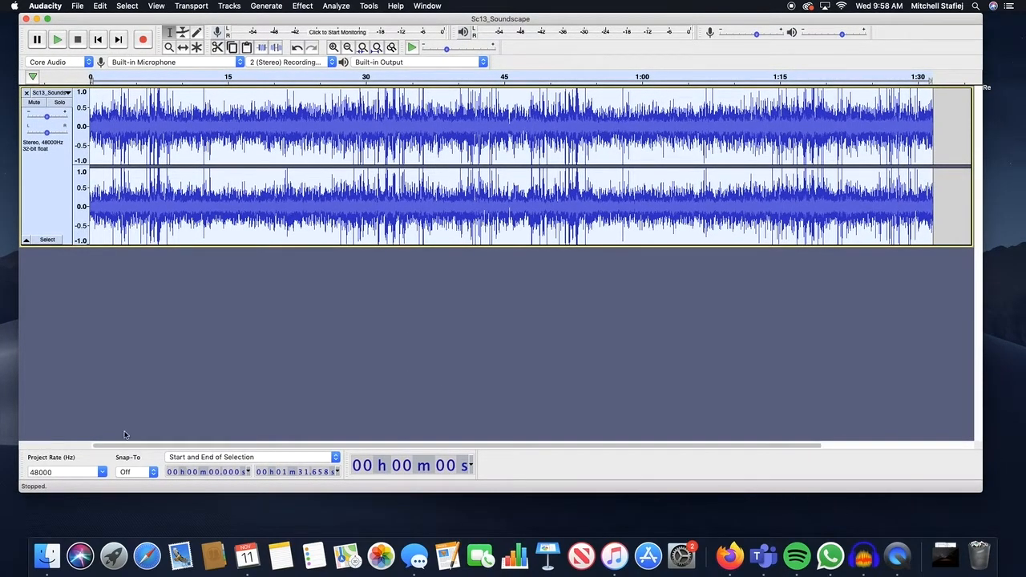
Set the project rate to 44100 Hz and deselect the track.
{"action": "left_click", "coordinate": [99, 473]}
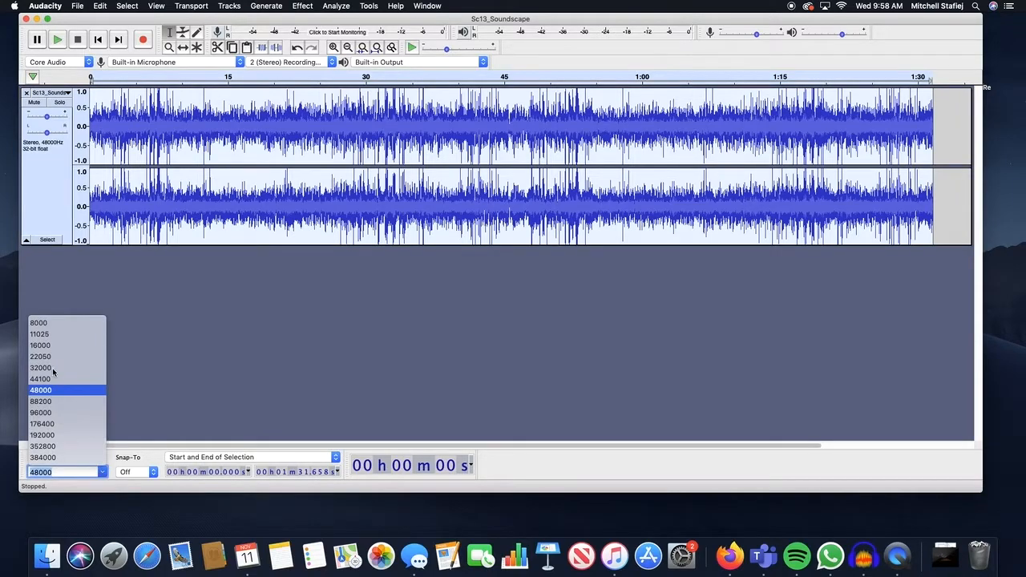
{"action": "left_click", "coordinate": [51, 378]}
{"action": "left_click", "coordinate": [102, 408]}
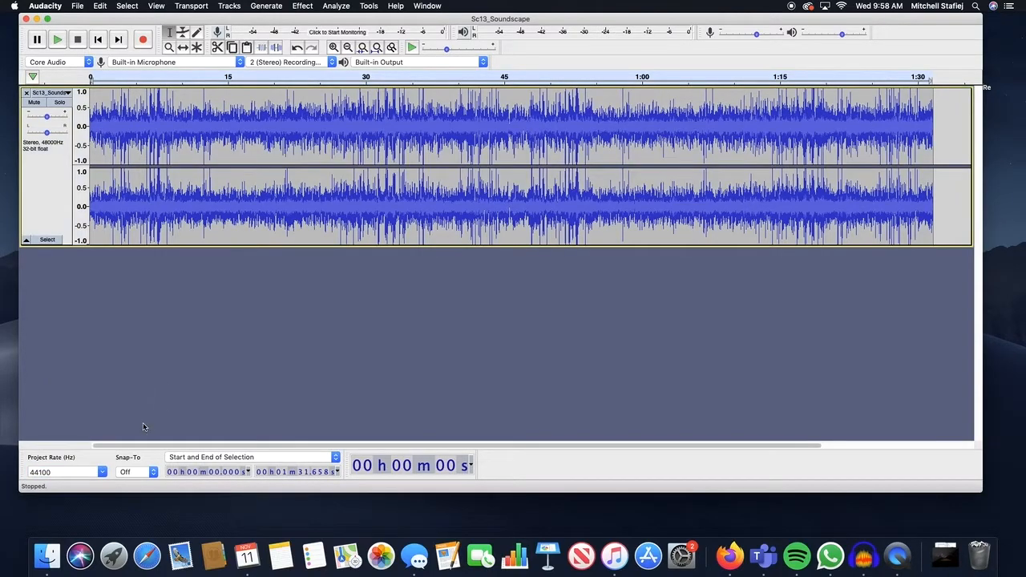
Return the project rate to 48000 Hz.
{"action": "left_click", "coordinate": [103, 472]}
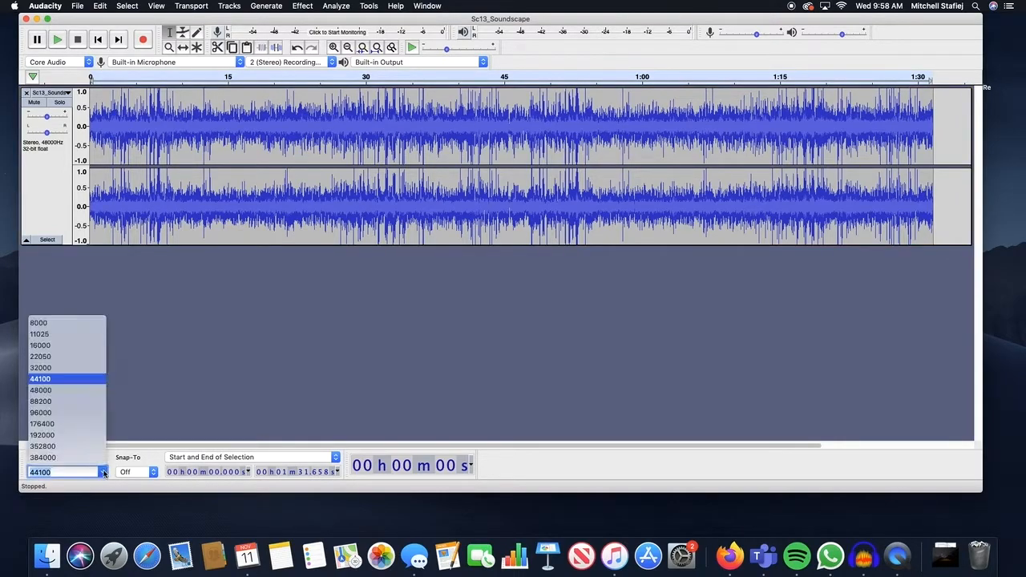
{"action": "left_click", "coordinate": [52, 389]}
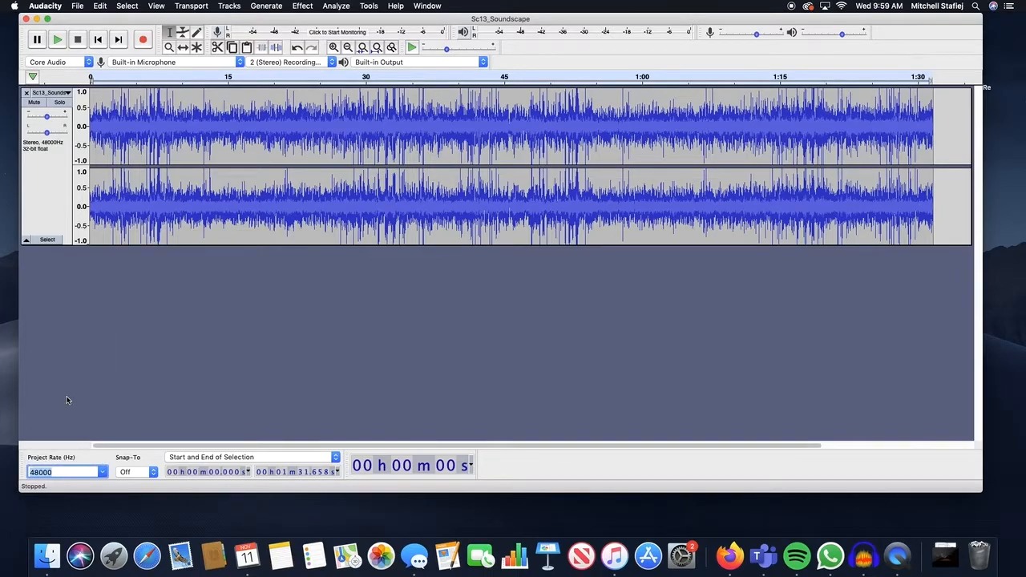
{"action": "left_click", "coordinate": [67, 400]}
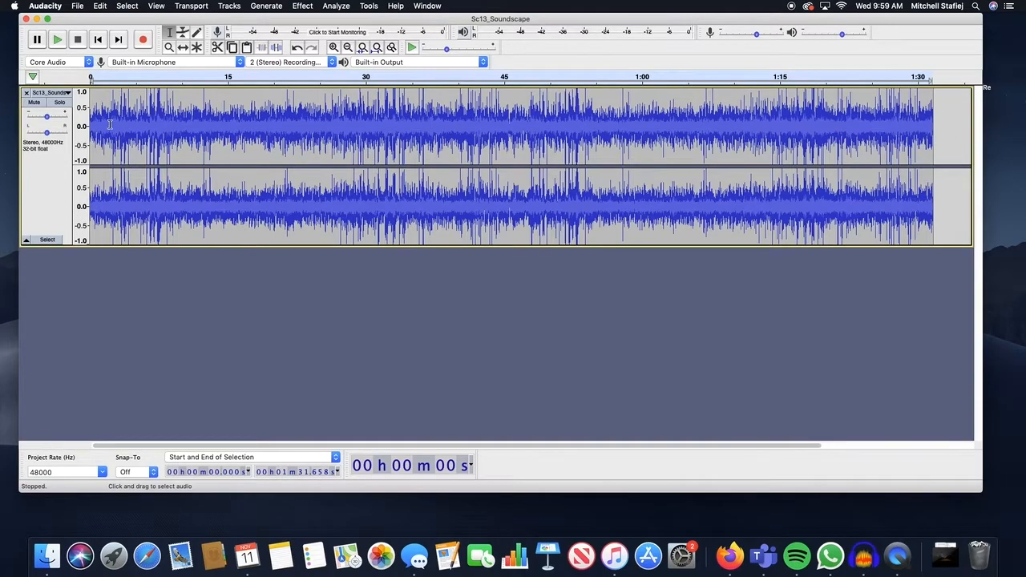
Start a WAV export of the soundscape with file type WAV (Microsoft) and Signed 24-bit PCM encoding.
{"action": "left_click", "coordinate": [77, 5]}
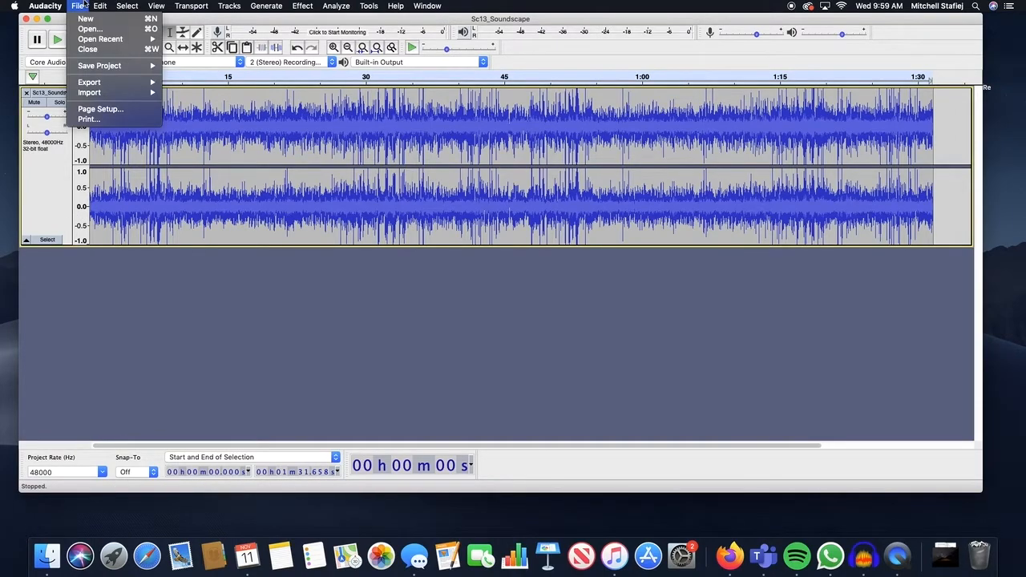
{"action": "mouse_move", "coordinate": [94, 82]}
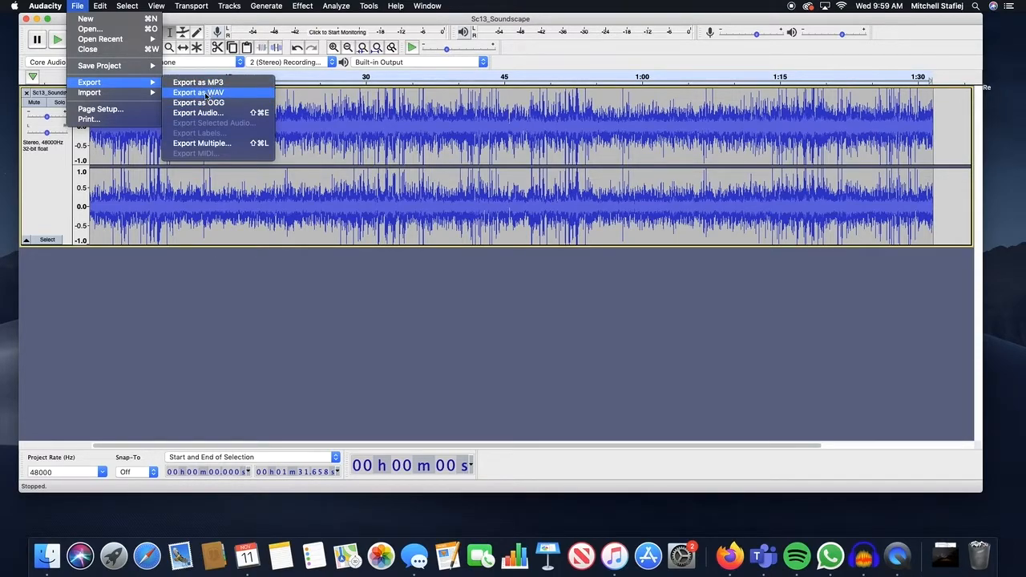
{"action": "left_click", "coordinate": [184, 93]}
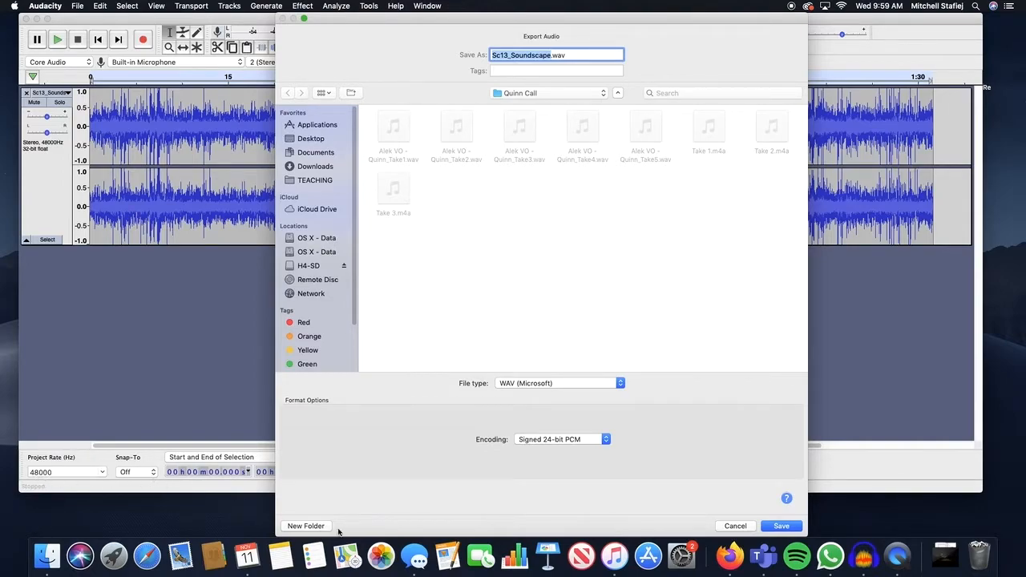
{"action": "left_click", "coordinate": [510, 384]}
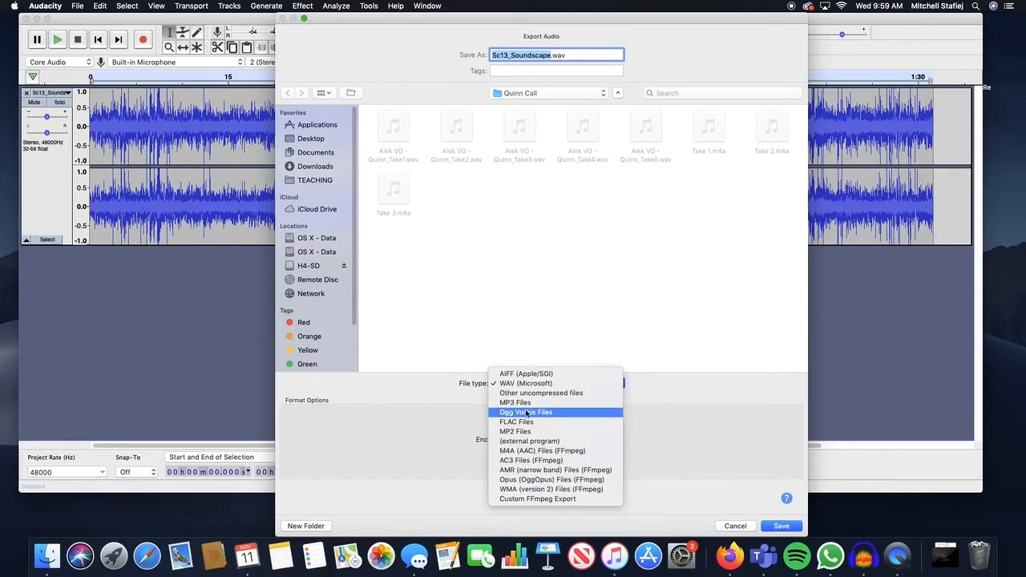
{"action": "left_click", "coordinate": [513, 385]}
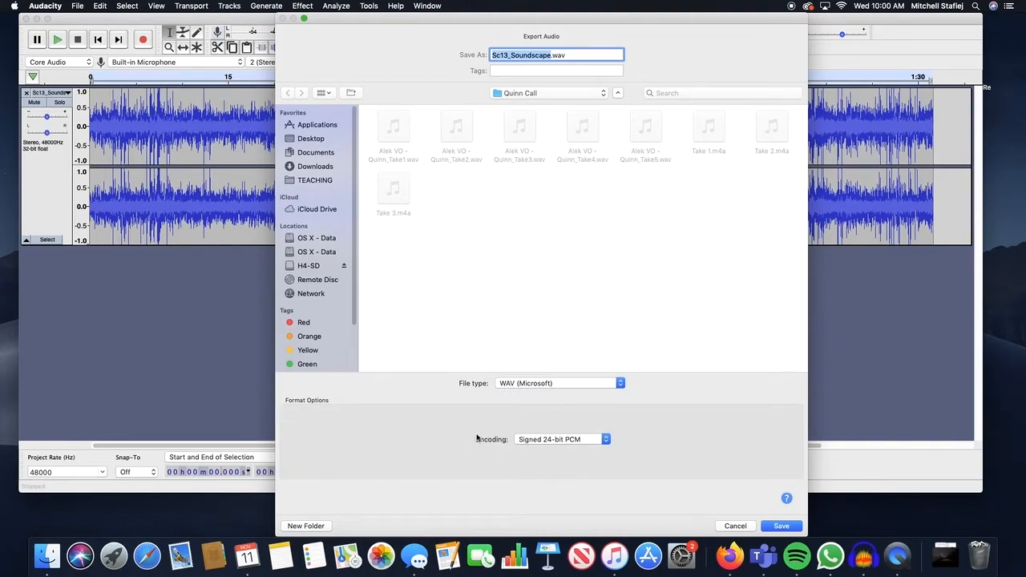
{"action": "left_click", "coordinate": [561, 441]}
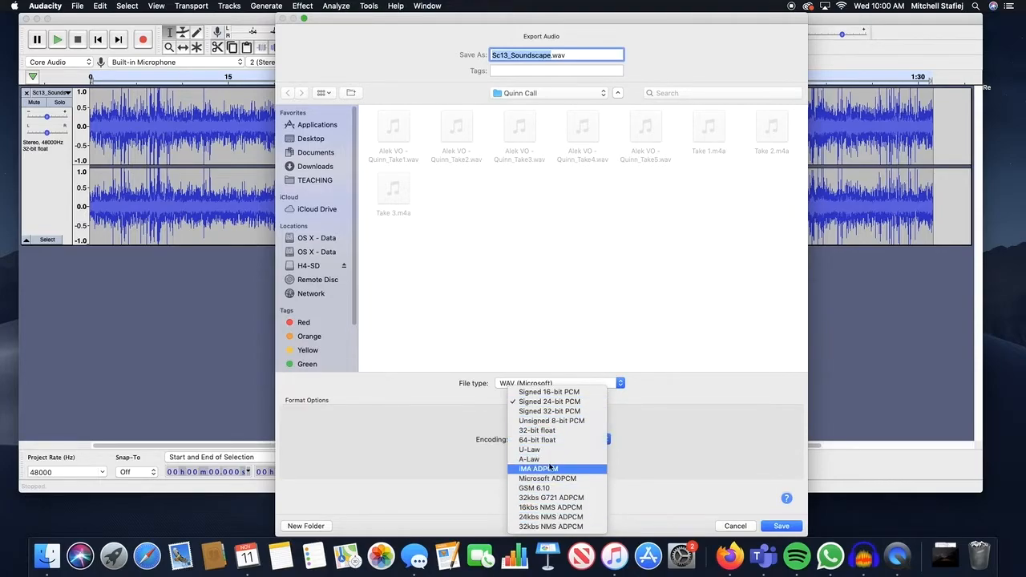
{"action": "left_click", "coordinate": [538, 402]}
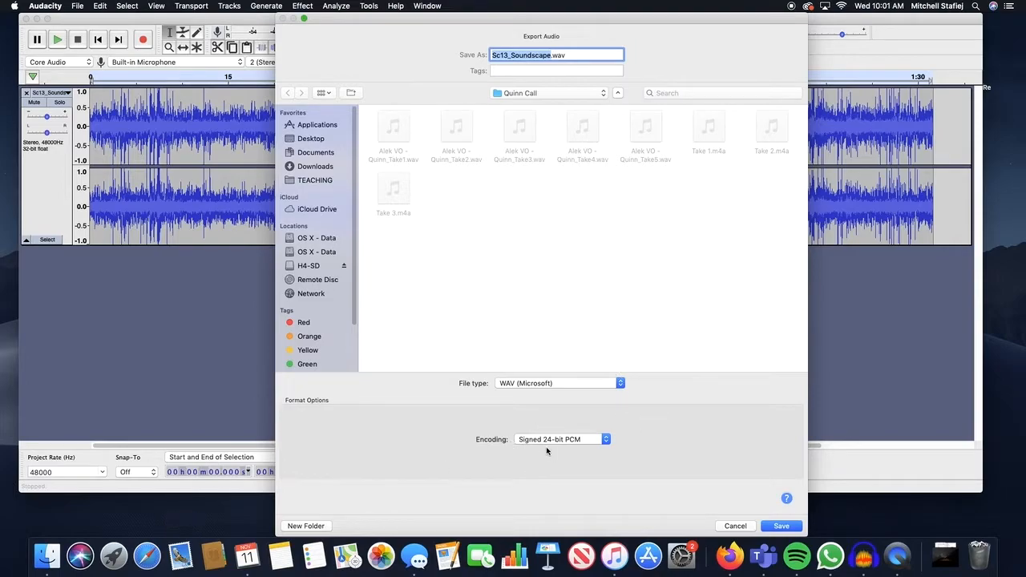
Save the export as test.wav on the Desktop.
{"action": "left_click", "coordinate": [316, 137]}
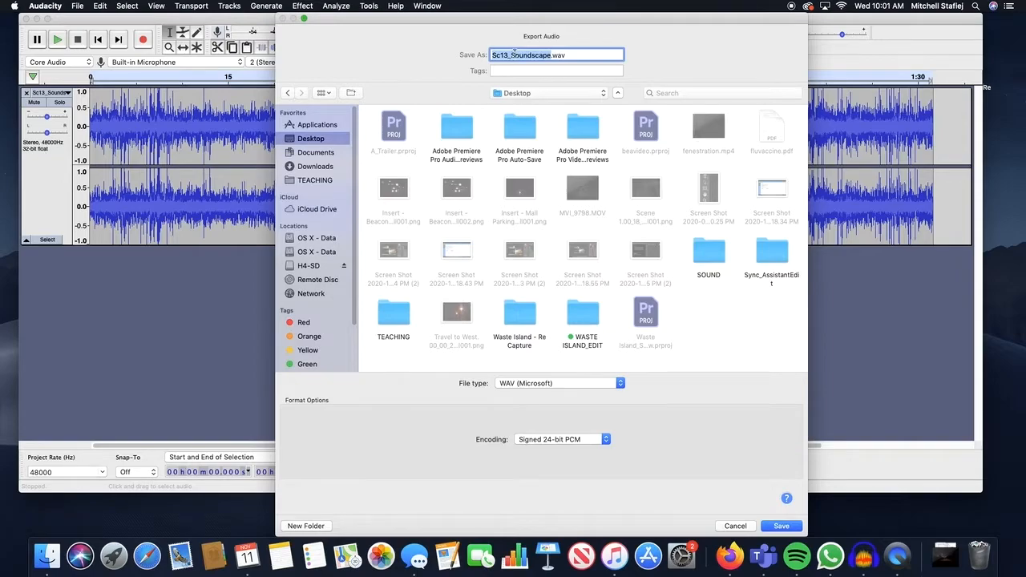
{"action": "type", "text": "test"}
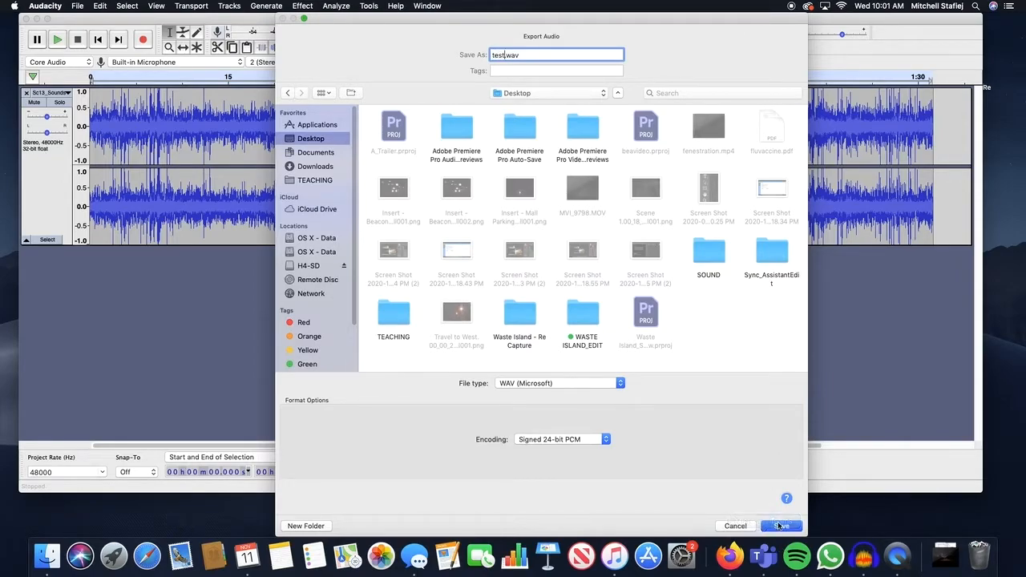
{"action": "key", "text": "Return"}
{"action": "left_click_drag", "start_coordinate": [711, 73], "coordinate": [579, 99]}
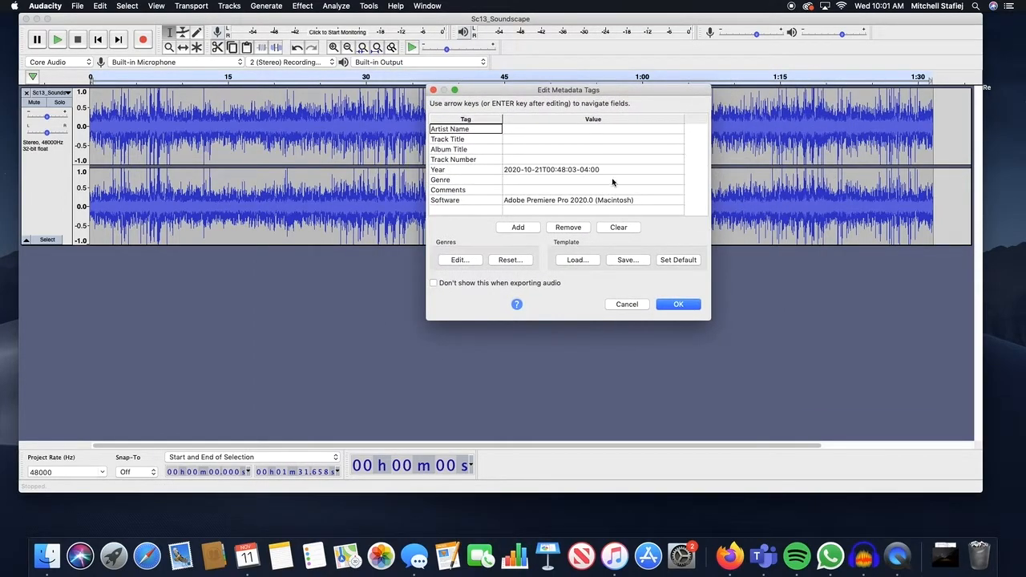
{"action": "left_click_drag", "start_coordinate": [617, 85], "coordinate": [588, 68]}
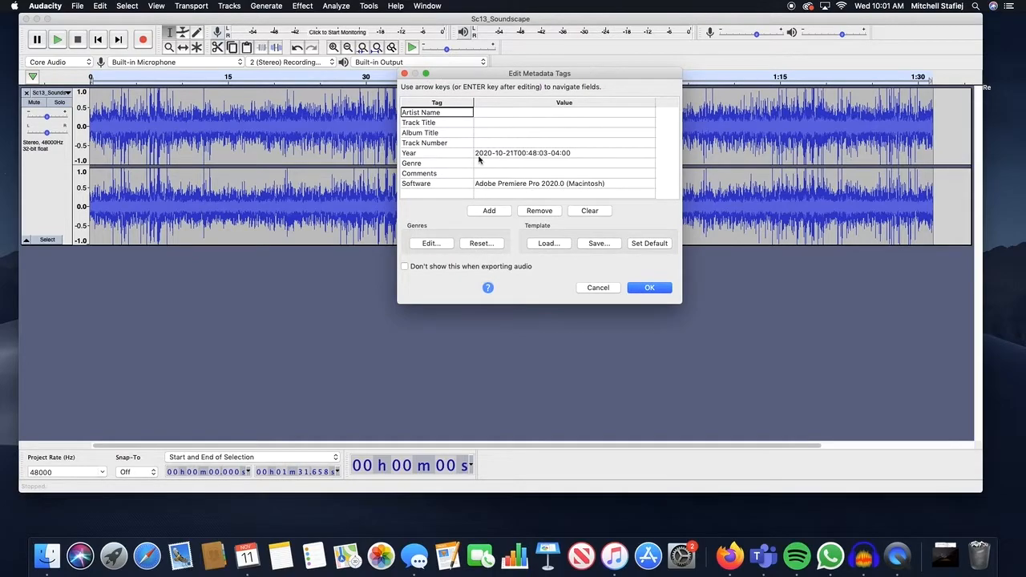
{"action": "left_click", "coordinate": [411, 267]}
{"action": "left_click", "coordinate": [451, 268]}
{"action": "left_click", "coordinate": [449, 268]}
{"action": "left_click", "coordinate": [443, 270]}
{"action": "left_click", "coordinate": [502, 155]}
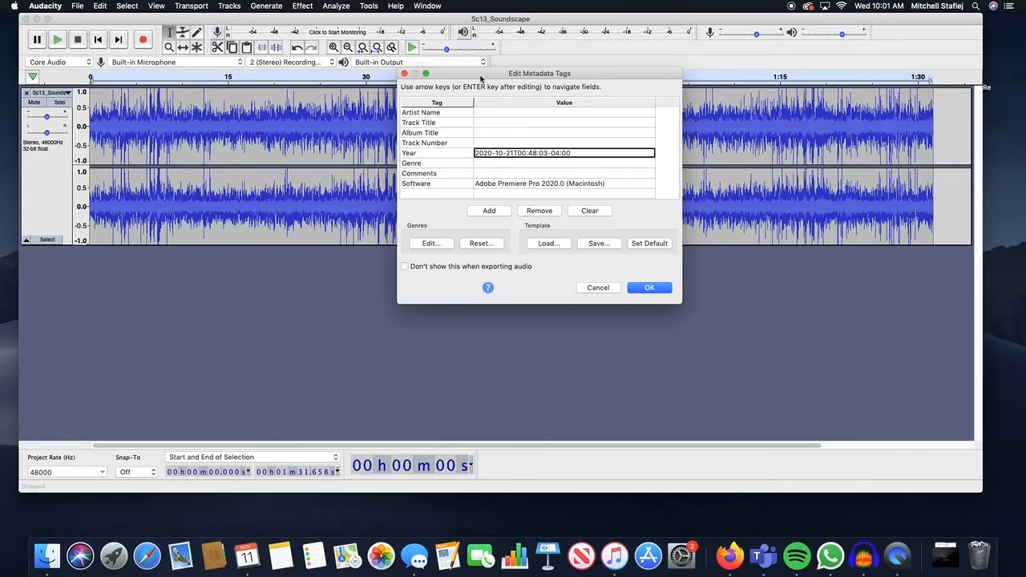
{"action": "left_click", "coordinate": [476, 113]}
{"action": "left_click", "coordinate": [481, 123]}
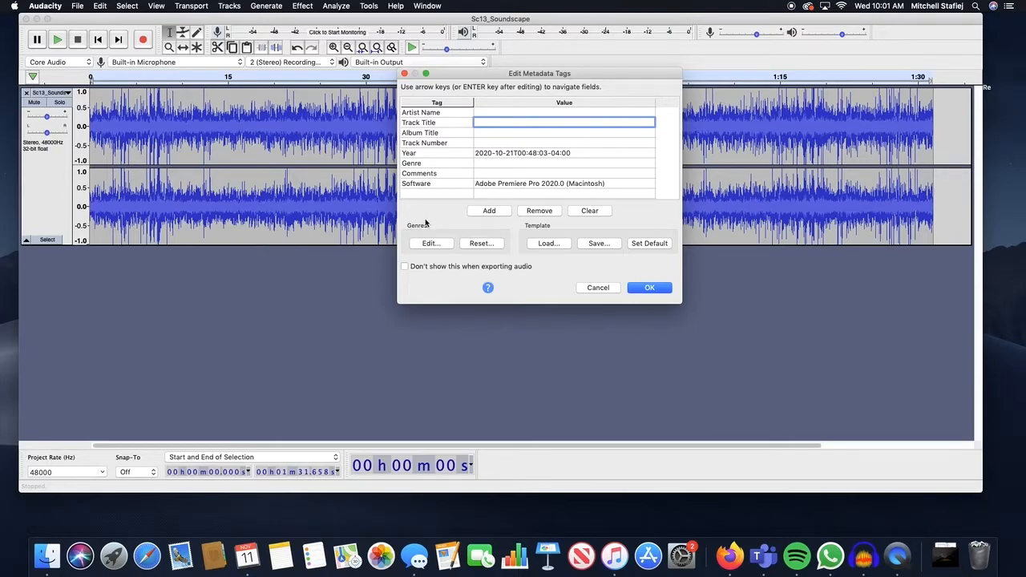
Clear the Year and Software values from the metadata tags and complete the export.
{"action": "left_click", "coordinate": [479, 156]}
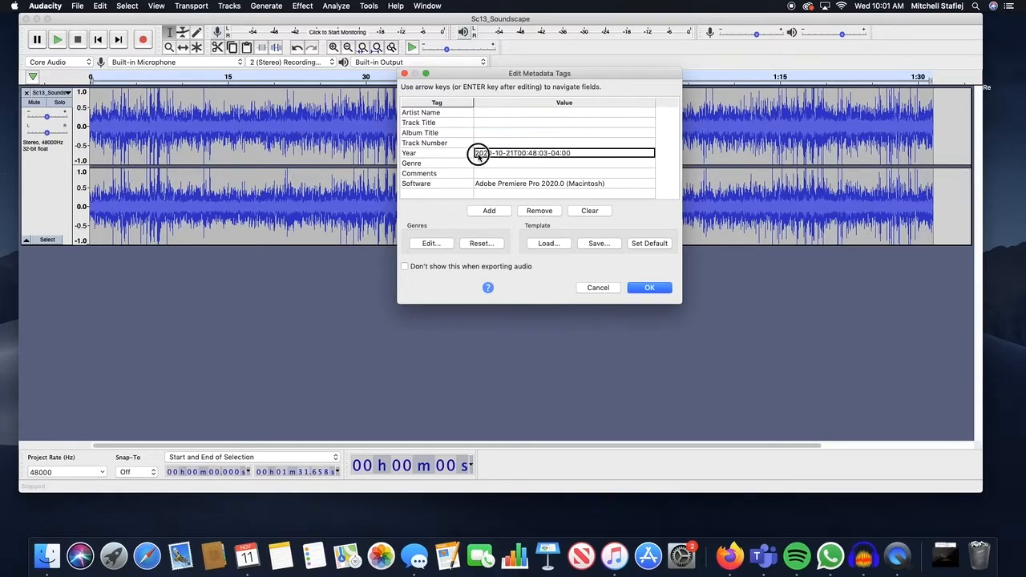
{"action": "left_click", "coordinate": [562, 157]}
{"action": "left_click", "coordinate": [563, 154]}
{"action": "left_click_drag", "start_coordinate": [563, 154], "coordinate": [474, 152]}
{"action": "key", "text": "BackSpace"}
{"action": "left_click", "coordinate": [535, 183]}
{"action": "left_click", "coordinate": [600, 183]}
{"action": "left_click_drag", "start_coordinate": [601, 184], "coordinate": [447, 180]}
{"action": "key", "text": "BackSpace"}
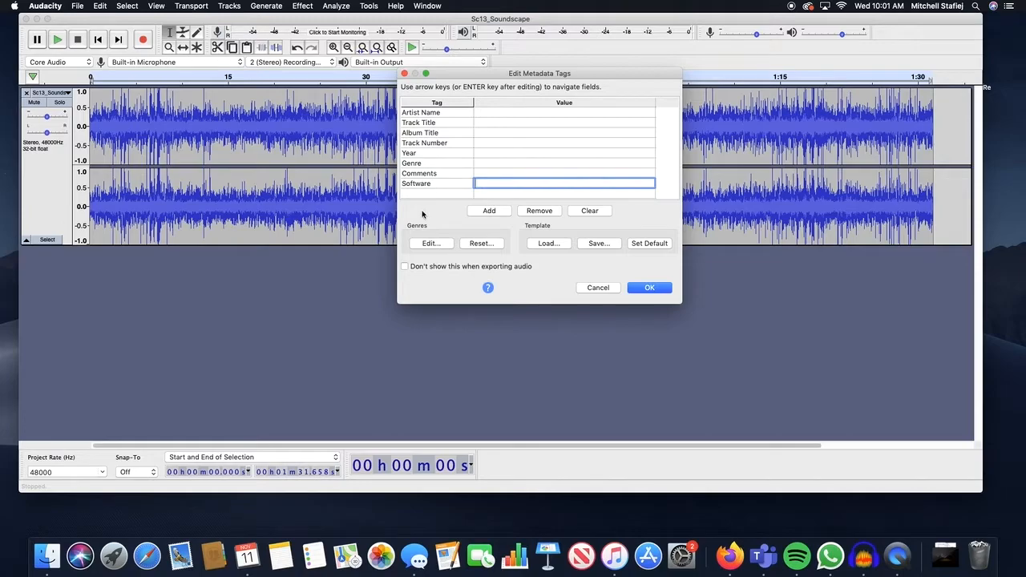
{"action": "left_click", "coordinate": [642, 288]}
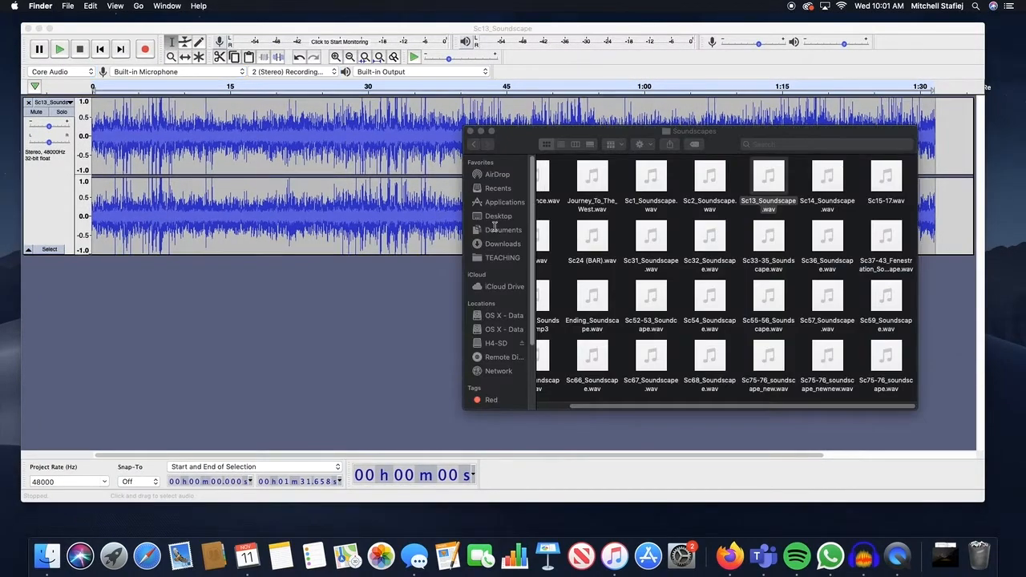
Switch to Finder, locate the exported test.wav on the Desktop and preview its playback.
{"action": "left_click", "coordinate": [498, 215]}
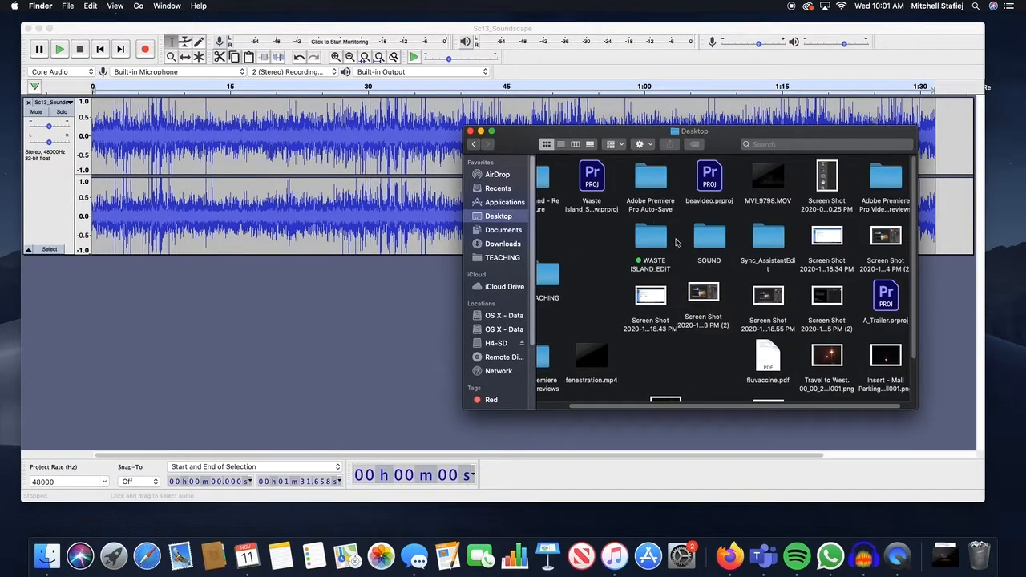
{"action": "scroll", "coordinate": [711, 296], "scroll_direction": "down", "scroll_amount": 2}
{"action": "scroll", "coordinate": [711, 296], "scroll_direction": "down", "scroll_amount": 1}
{"action": "left_click", "coordinate": [768, 383]}
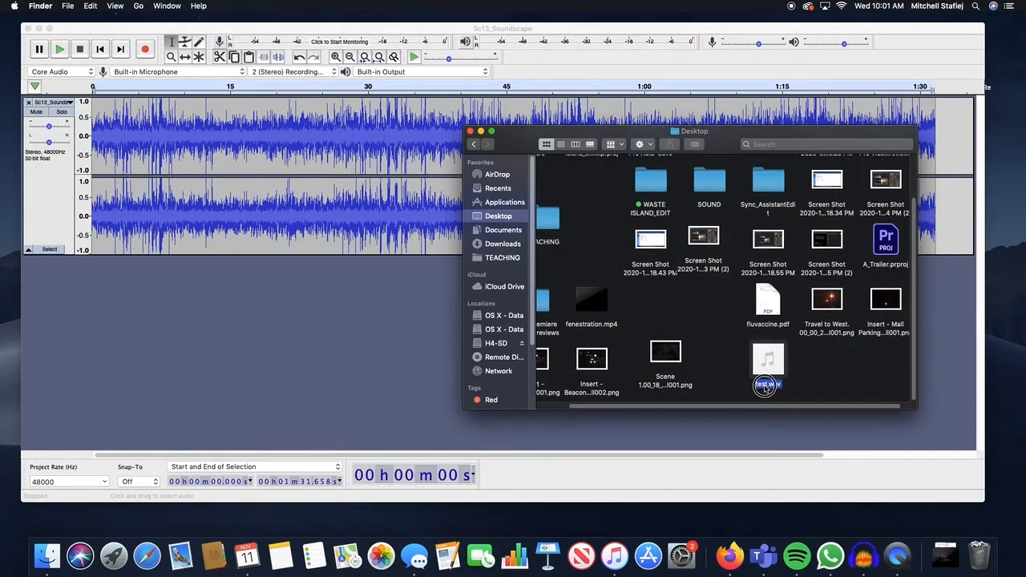
{"action": "key", "text": "space"}
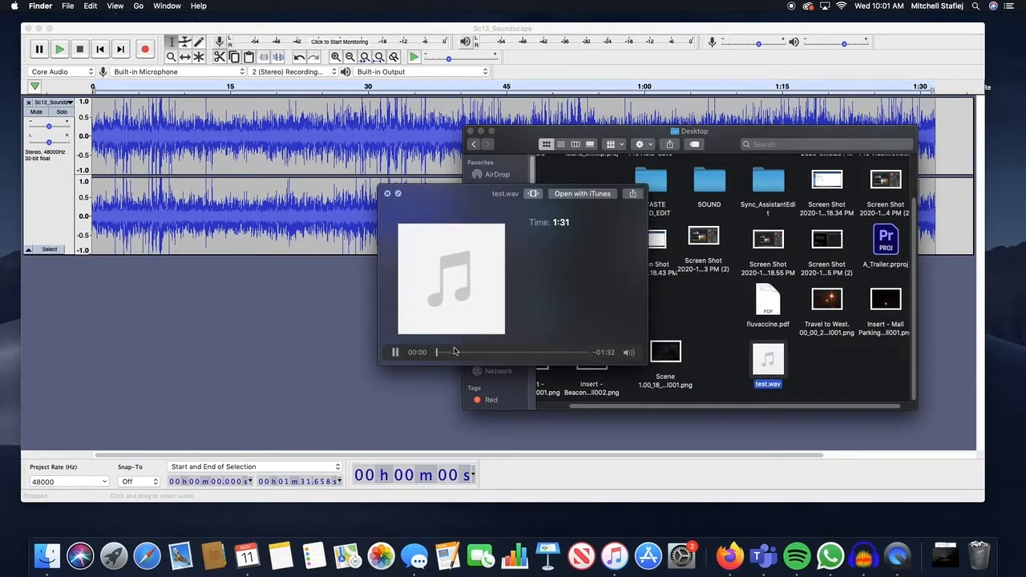
{"action": "key", "text": "space"}
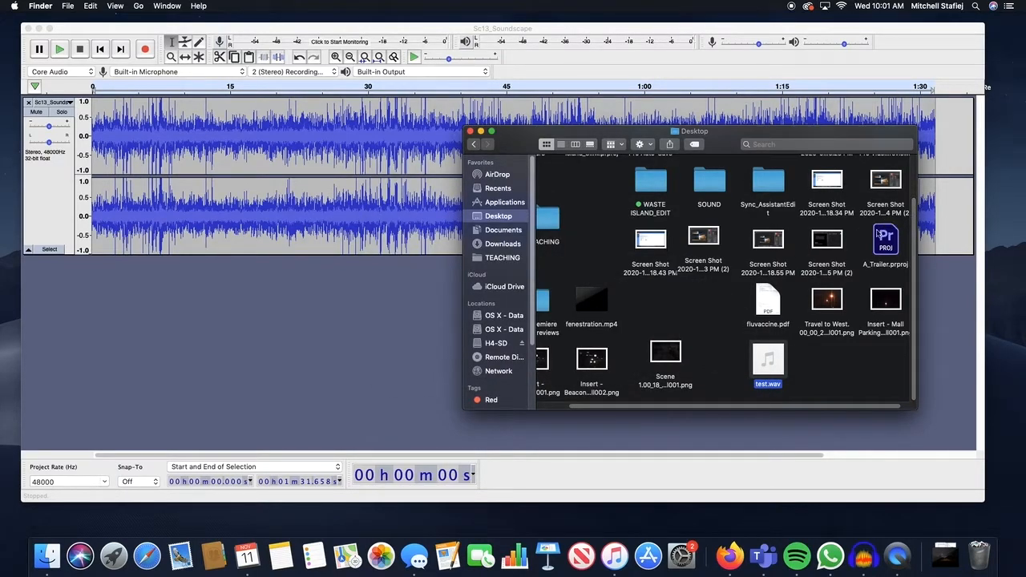
{"action": "left_click_drag", "start_coordinate": [723, 131], "coordinate": [706, 132]}
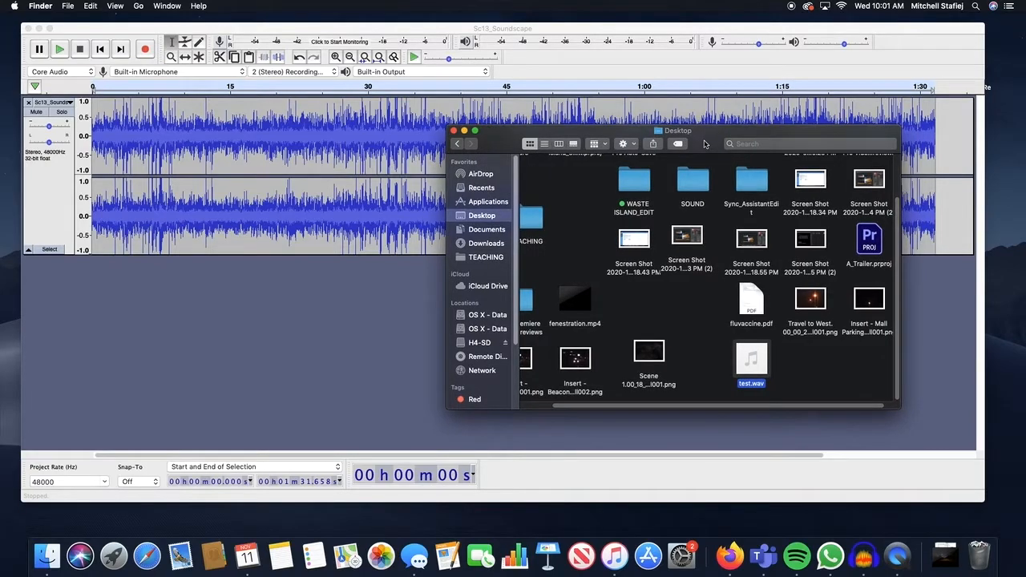